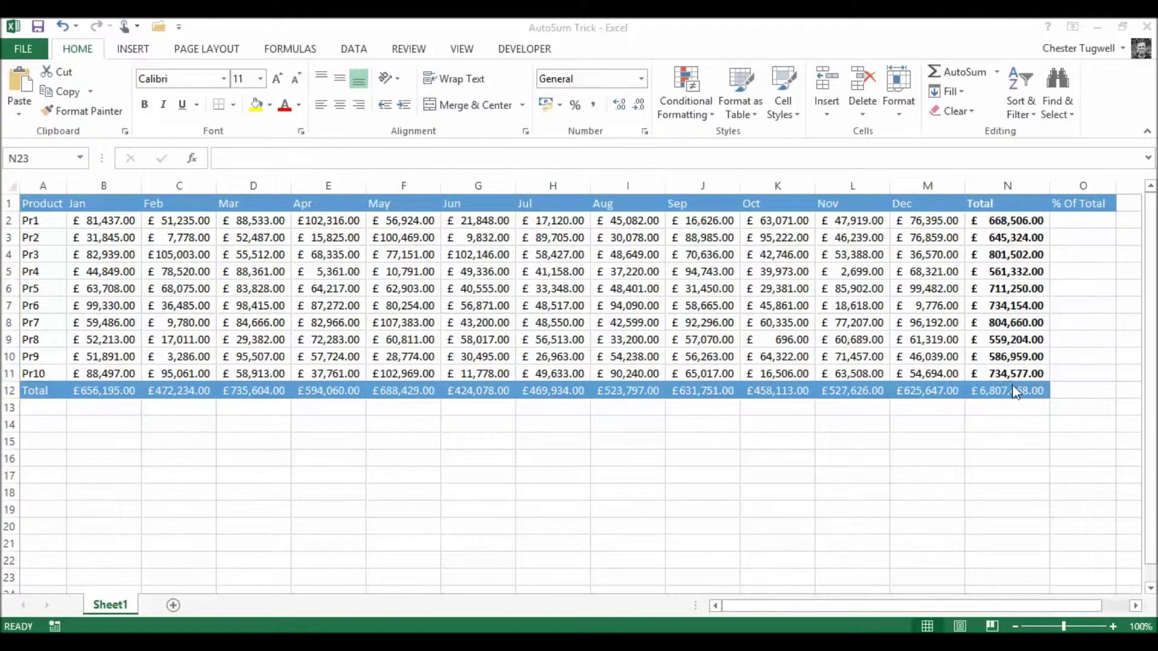
Enter =N2/$N$12 in O2 and fill it down the % Of Total column
click(1085, 221)
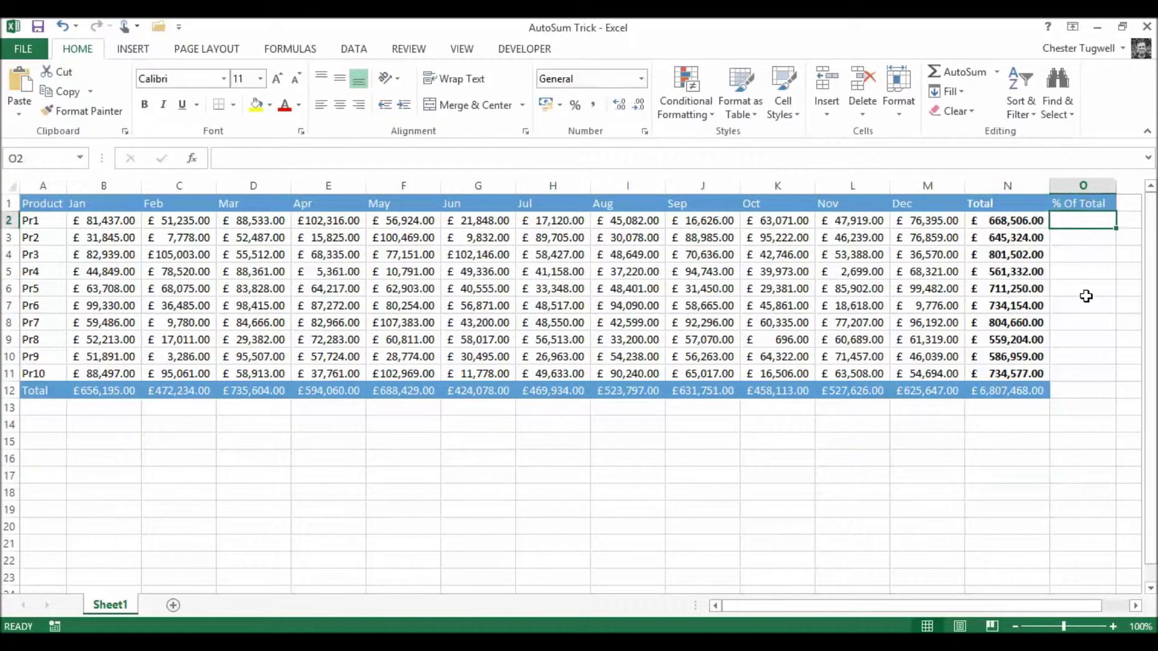
text(=)
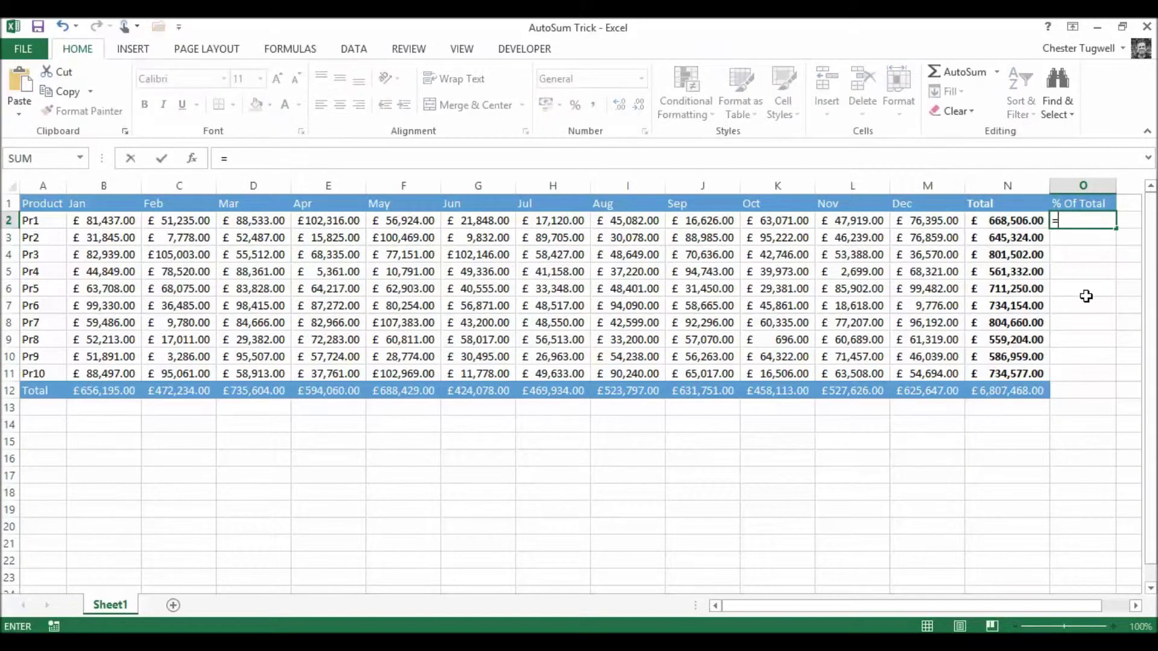
click(1017, 221)
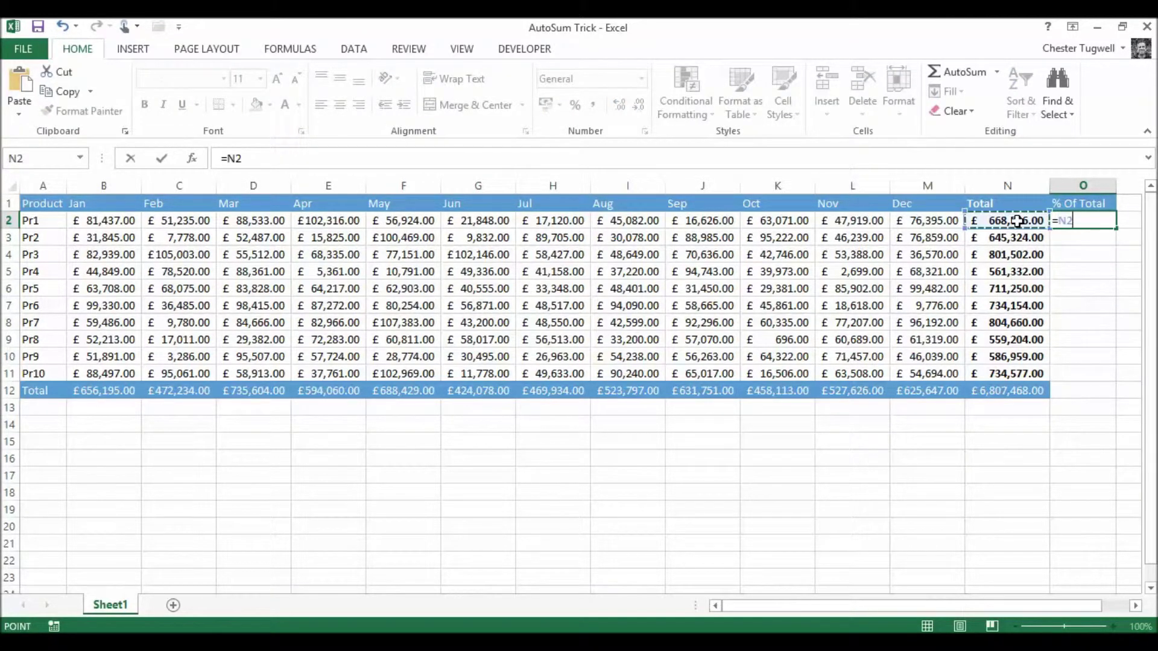
text(/)
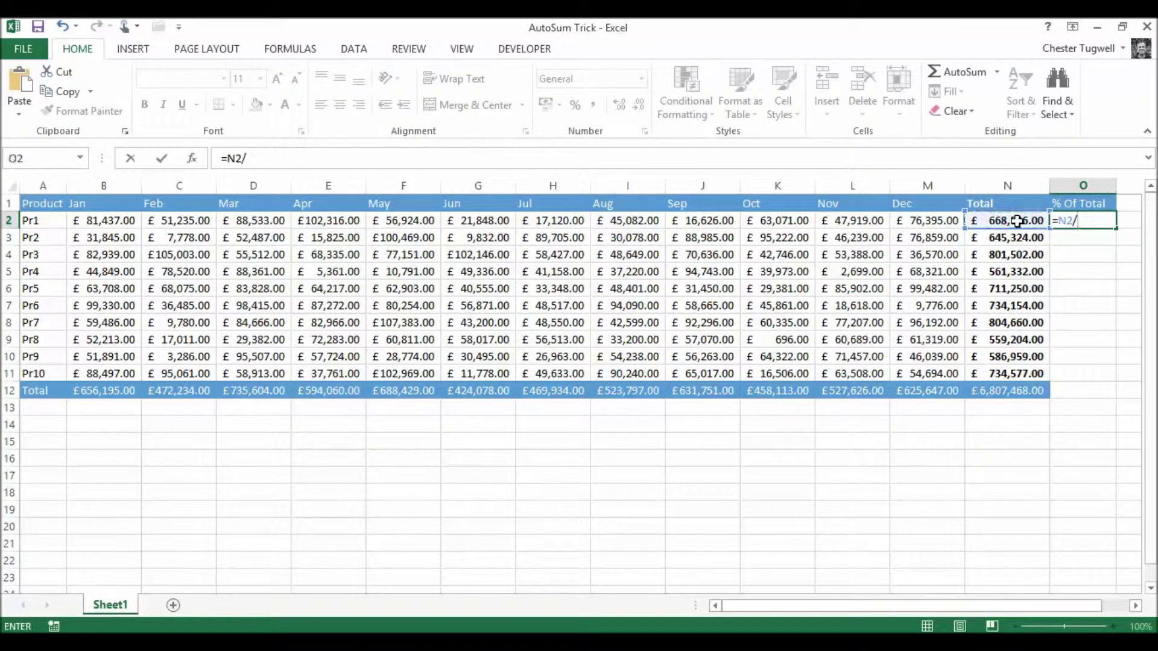
click(1033, 391)
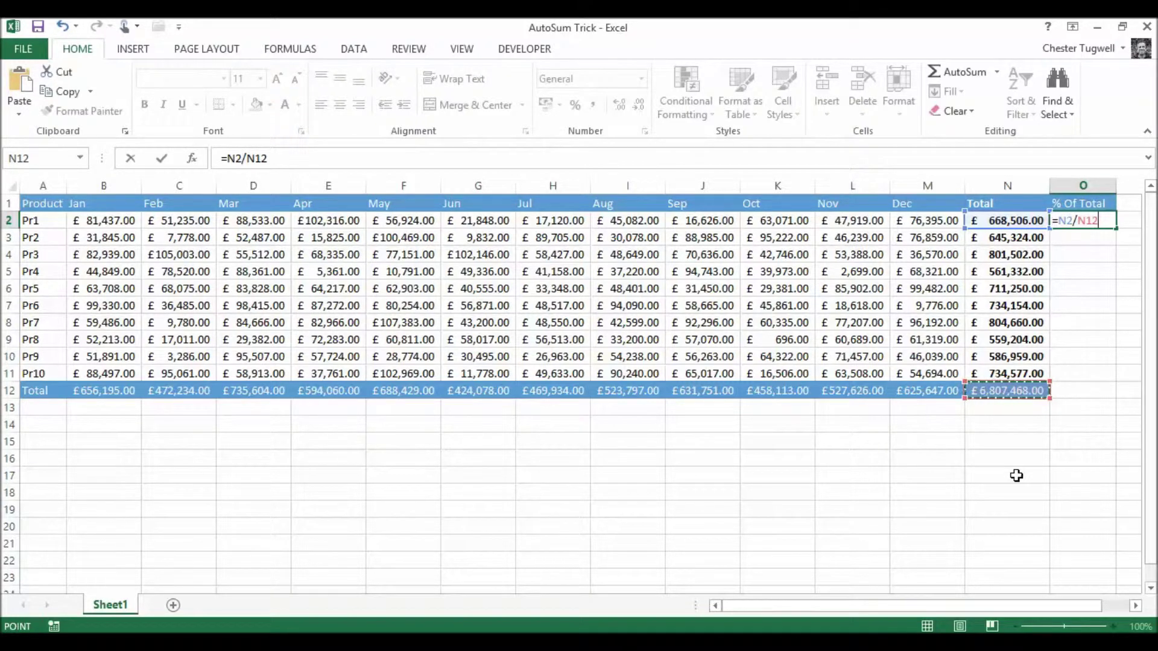
key(F4)
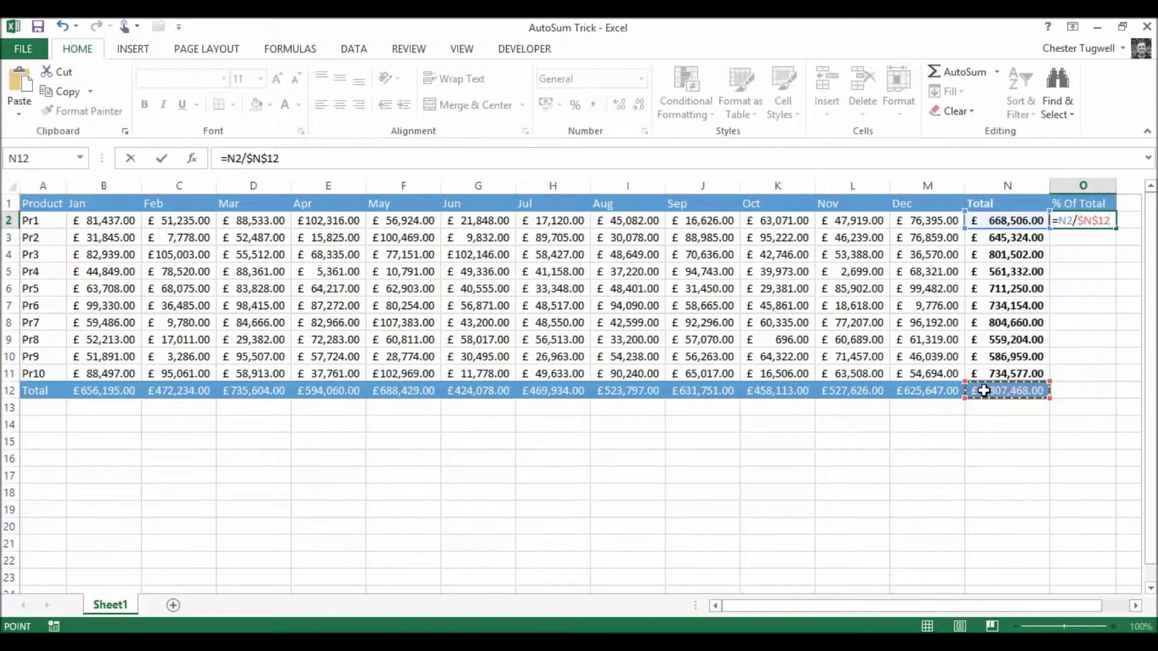
key(ctrl+Return)
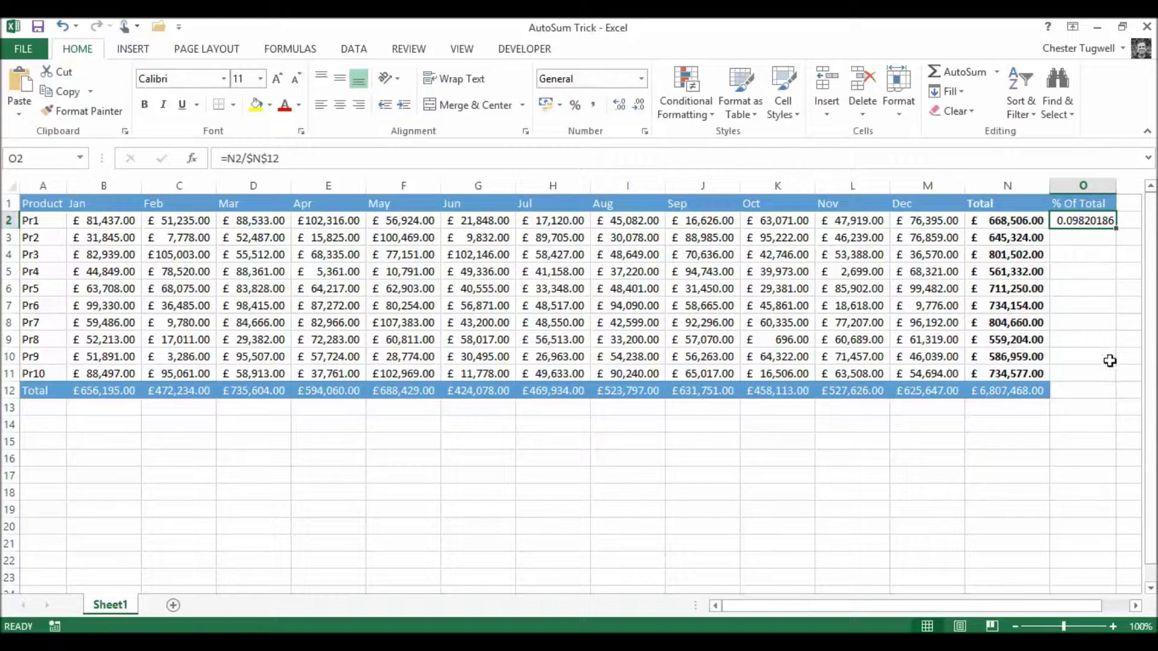
double_click(1118, 227)
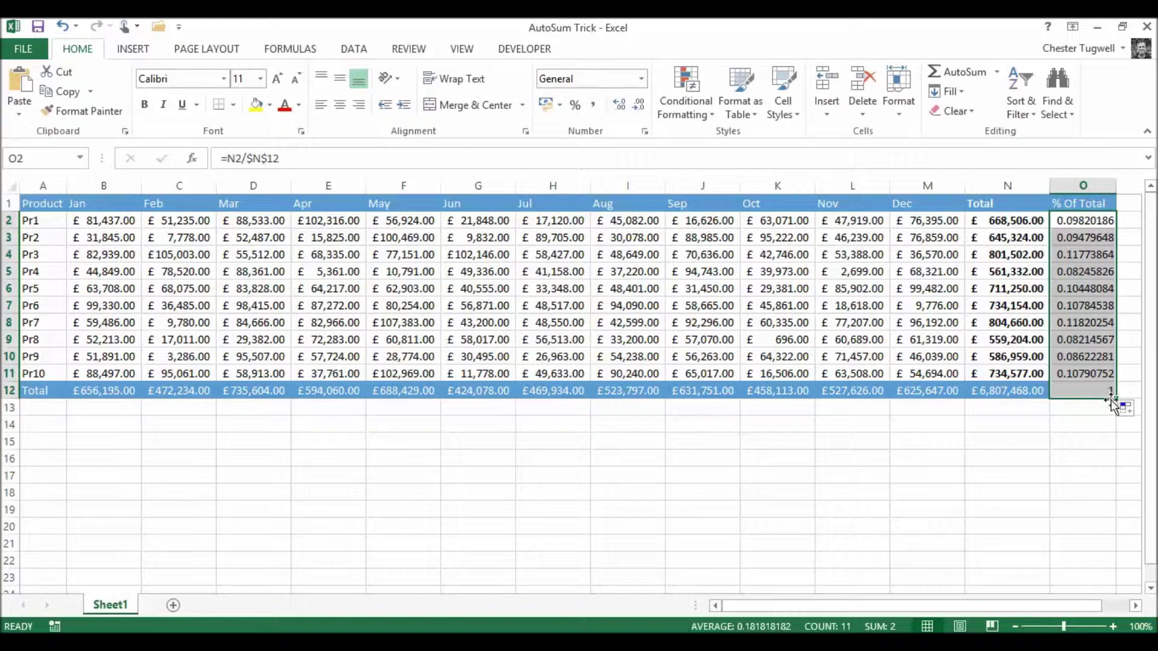
Undo the fill, refill O3:O12 with the share formula, and apply Percent Style
key(ctrl+z)
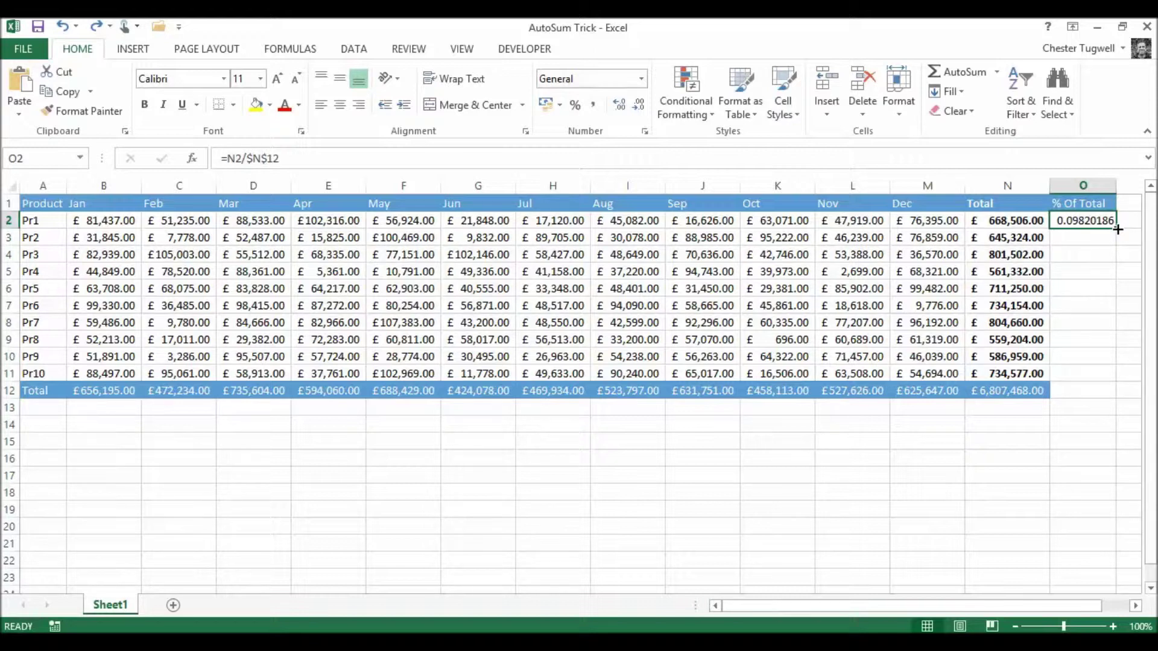
double_click(1118, 229)
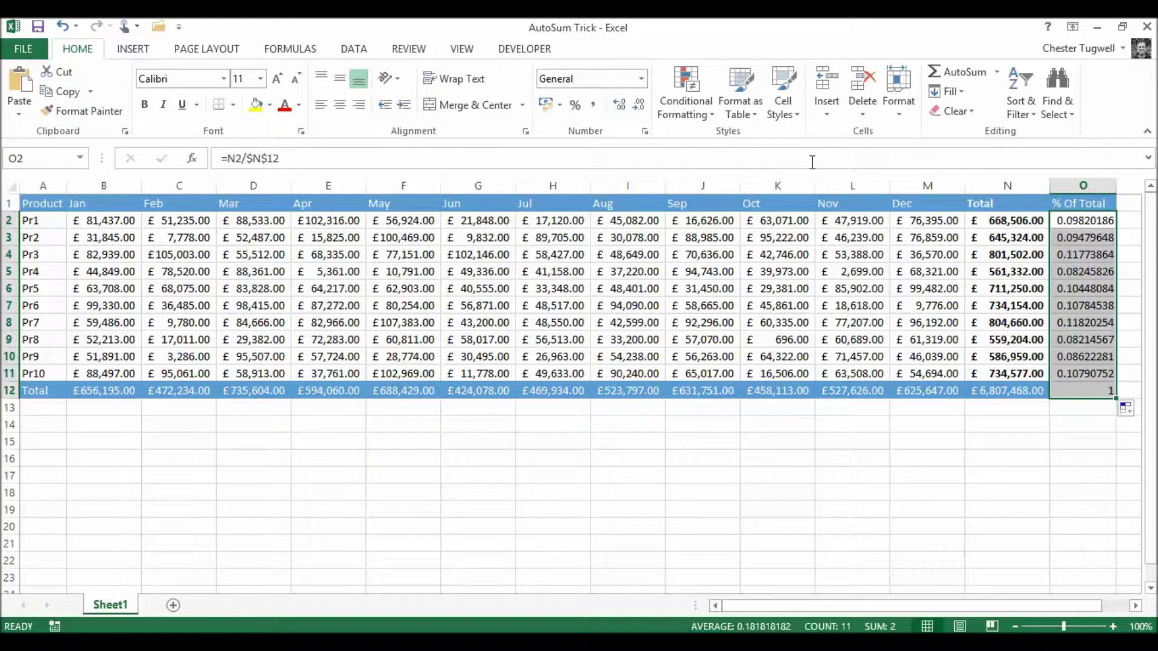
click(576, 105)
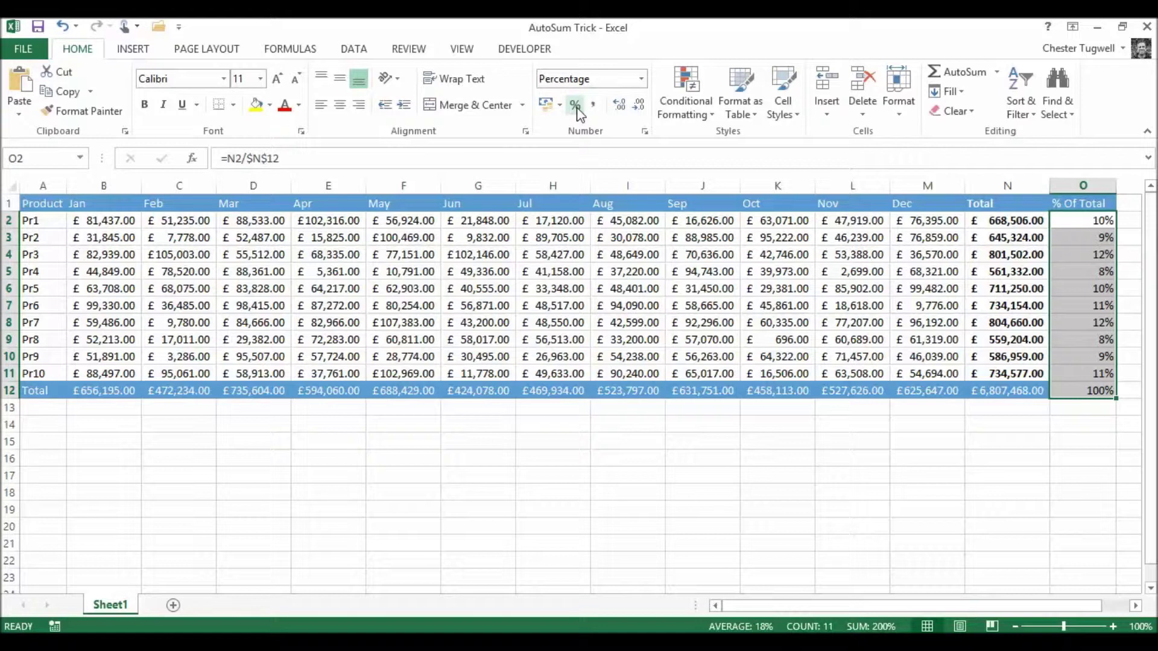
Delete the contents of O2:O12 and deselect the range
key(Delete)
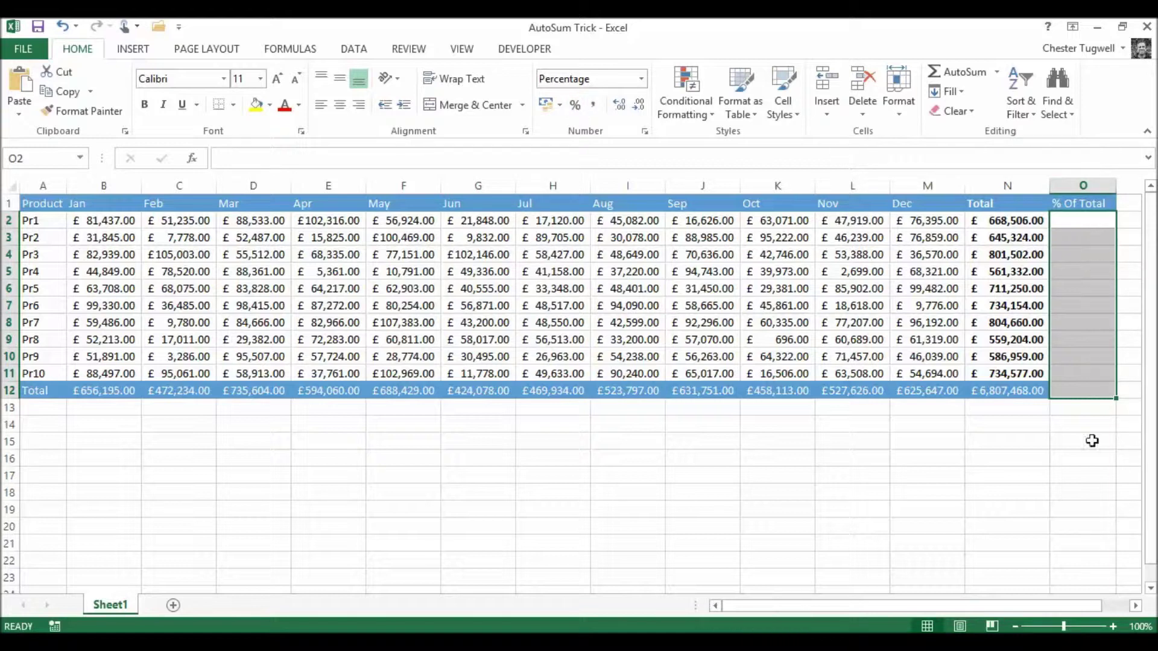
click(1068, 545)
Enter =N2/$N$12 into all of O2:O12 at once, then delete those values
drag(1079, 217, 1091, 393)
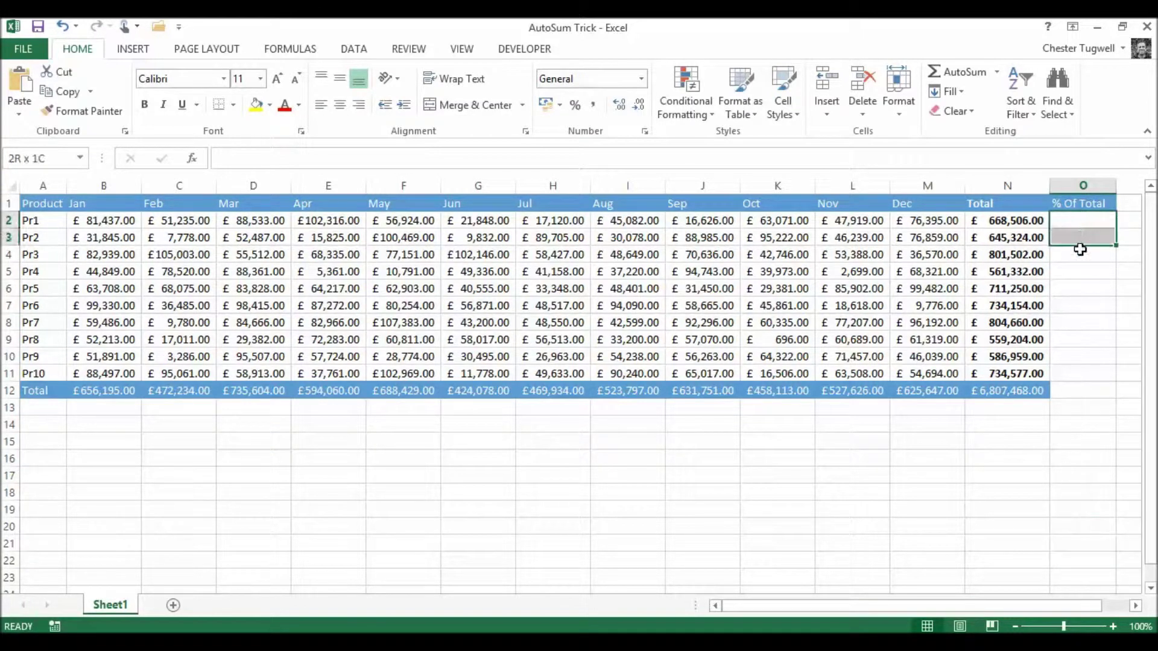
drag(1091, 393, 1092, 392)
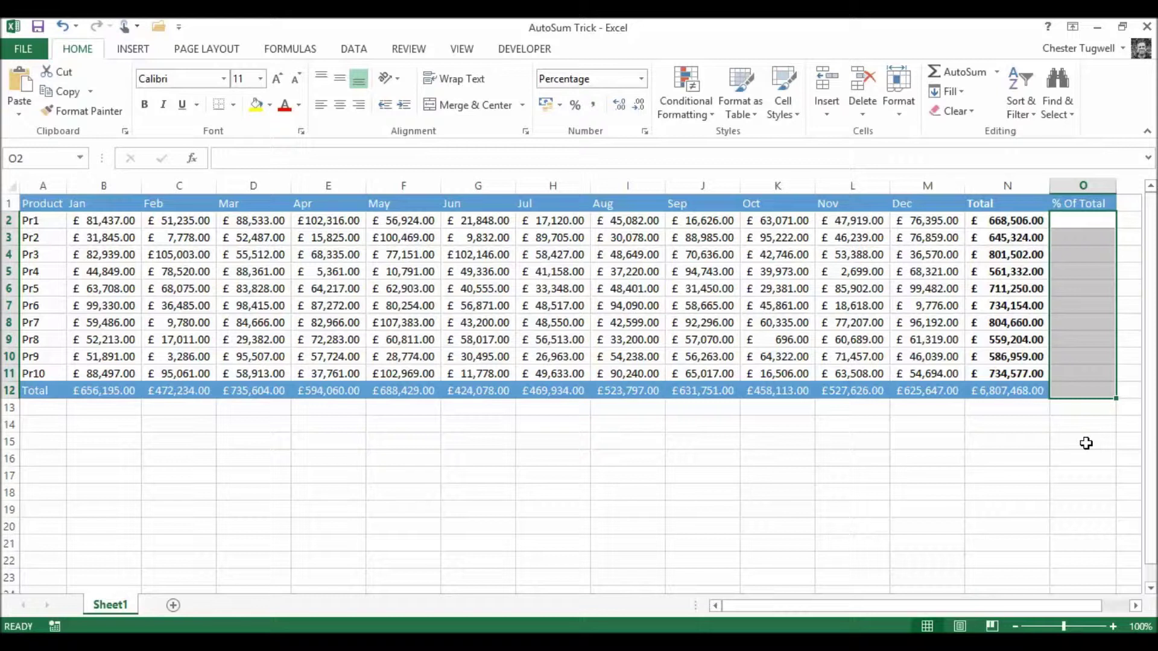
text(=)
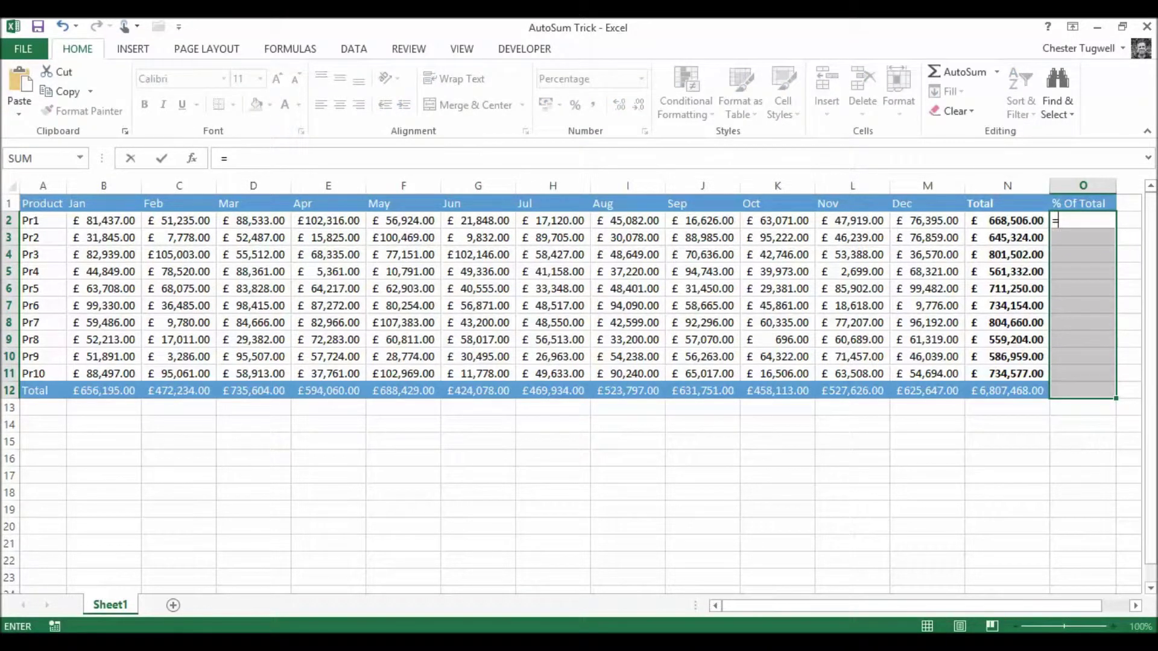
click(1032, 220)
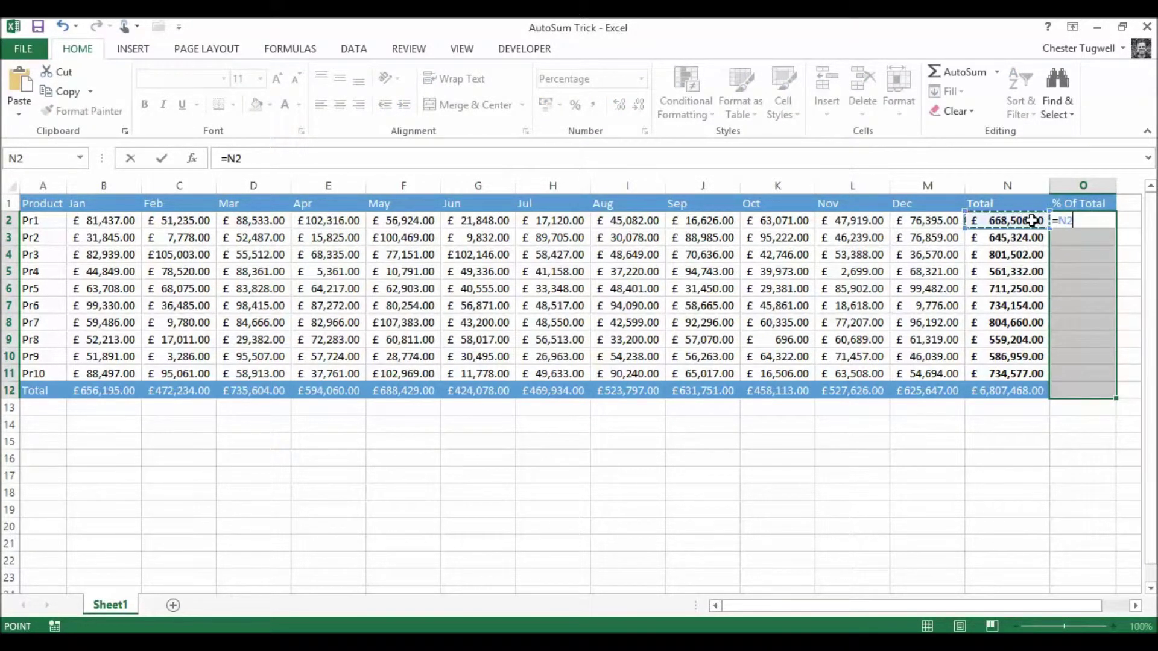
text(/)
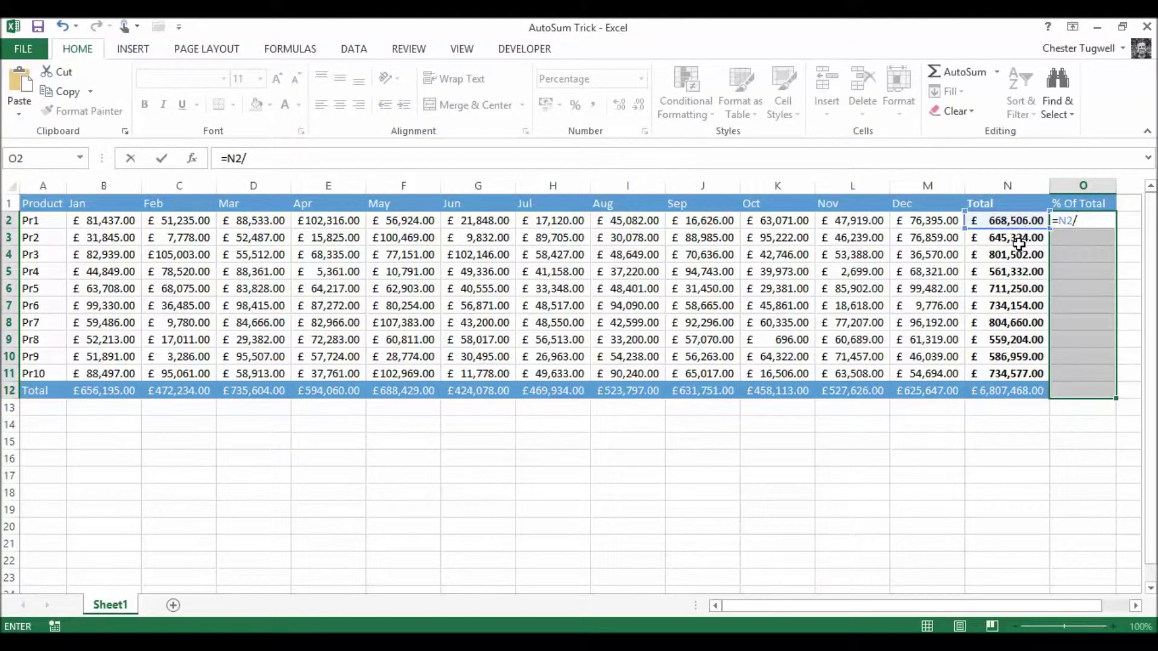
click(1022, 391)
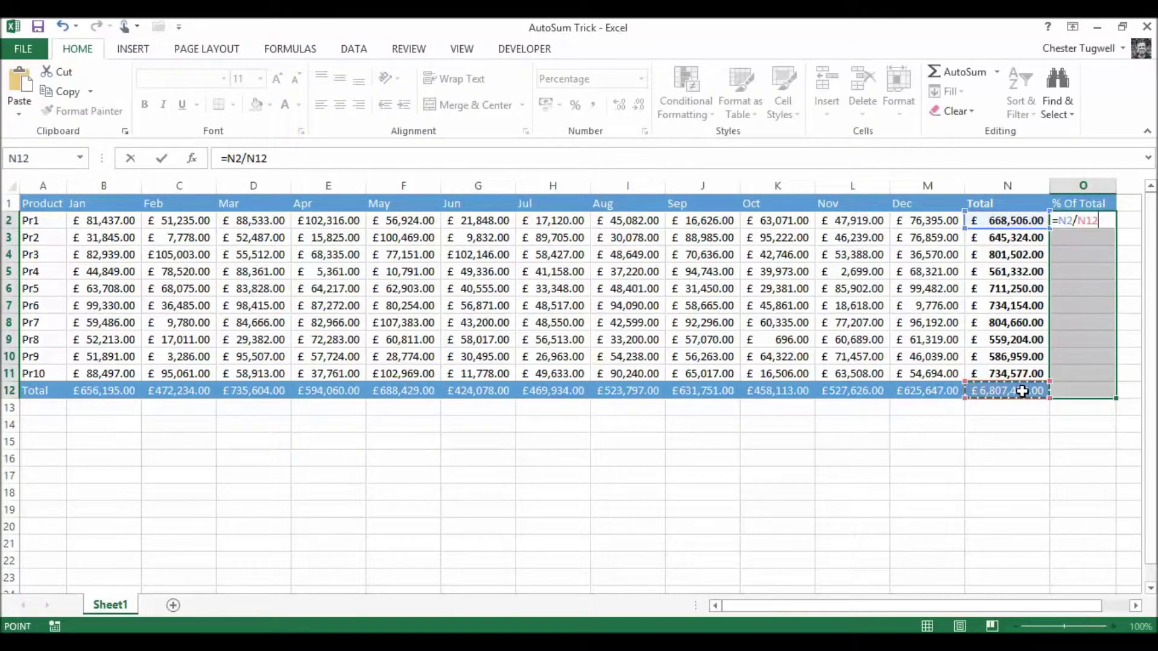
key(F4)
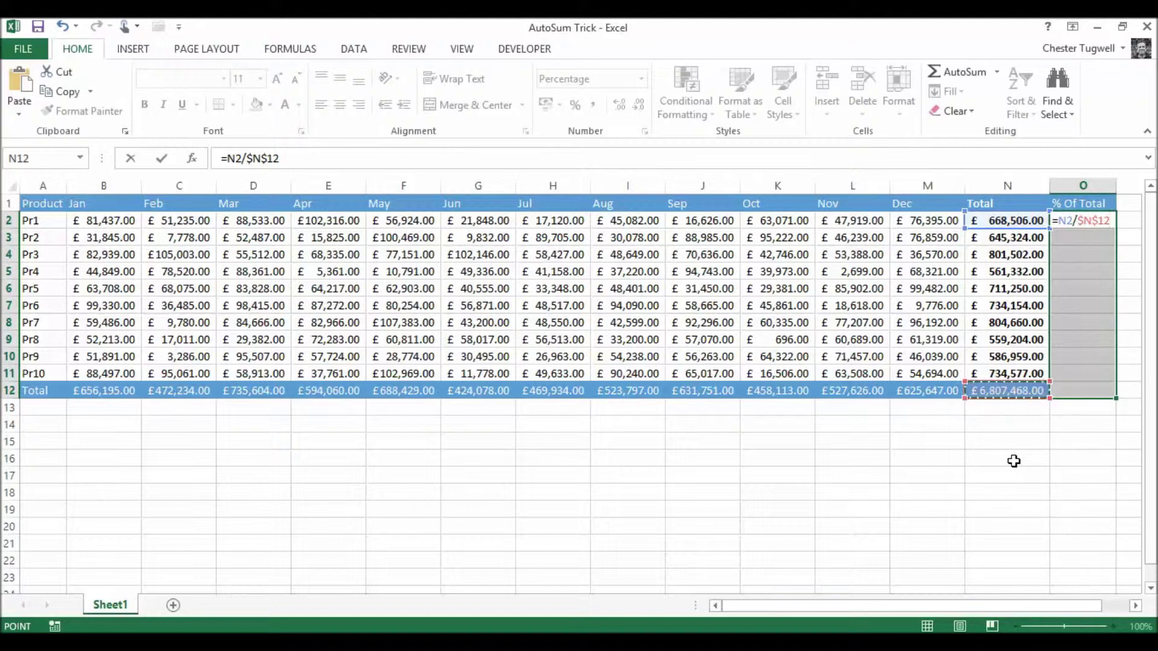
key(ctrl+Return)
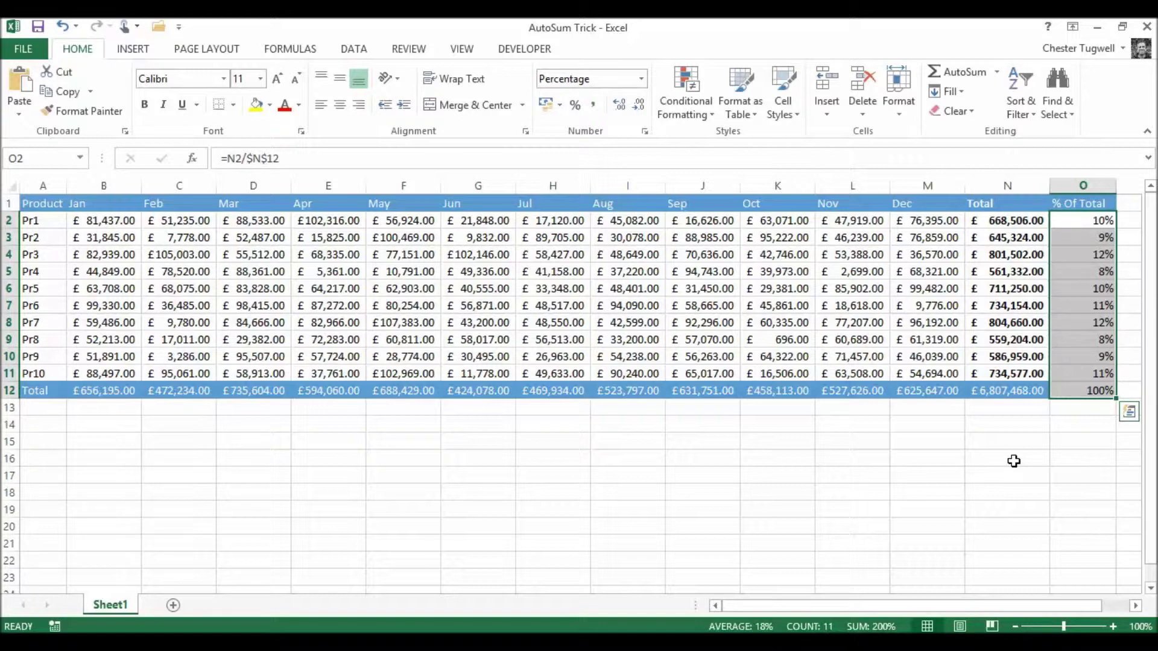
key(Delete)
click(777, 390)
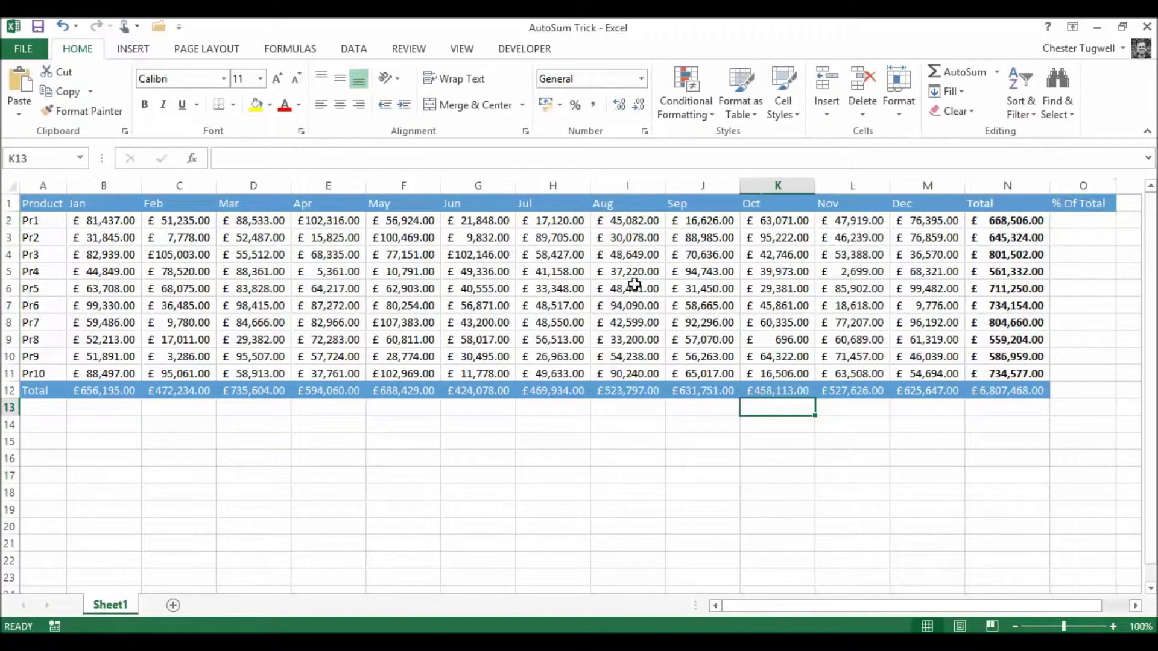
click(553, 249)
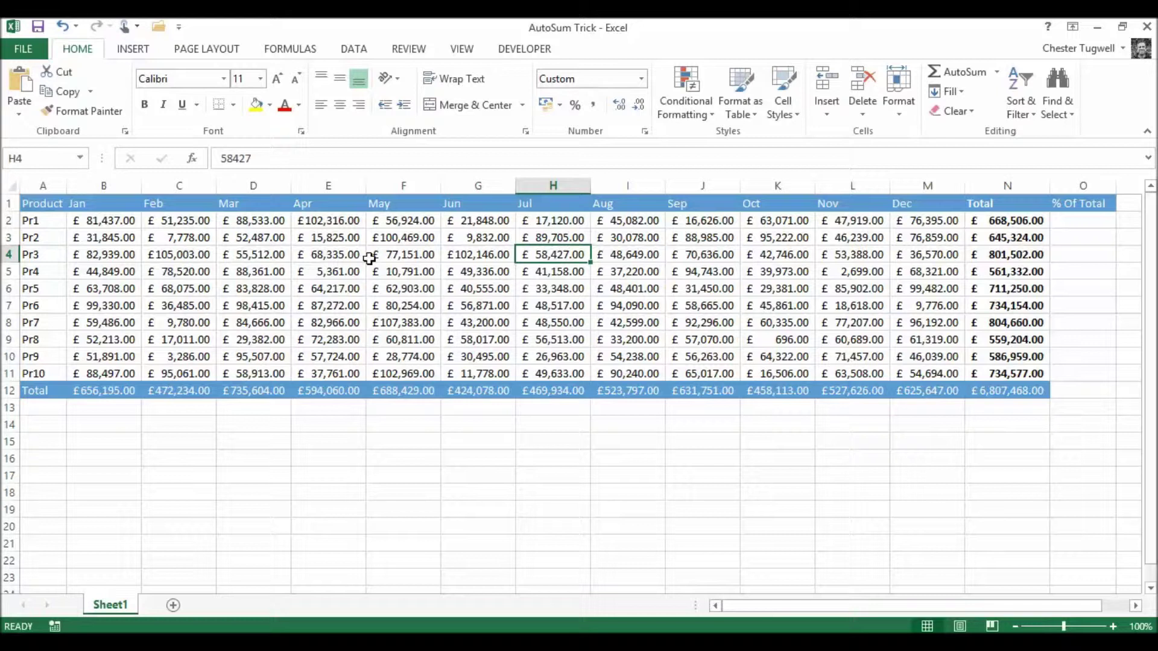
click(414, 267)
click(390, 287)
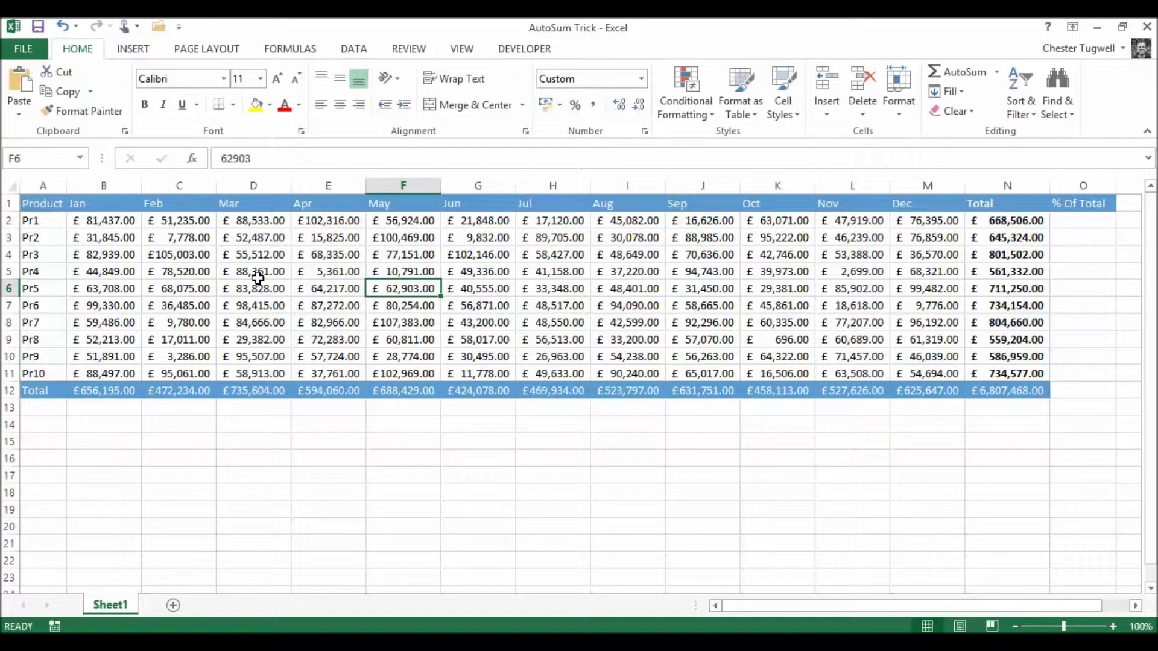
click(406, 256)
click(558, 287)
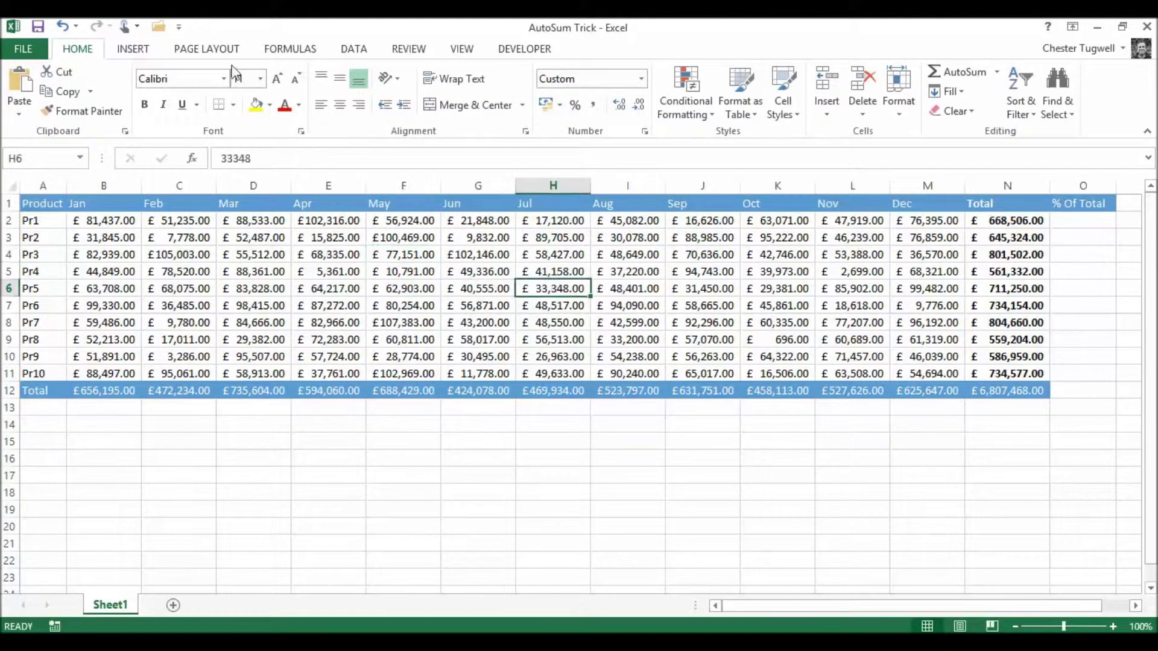
click(136, 53)
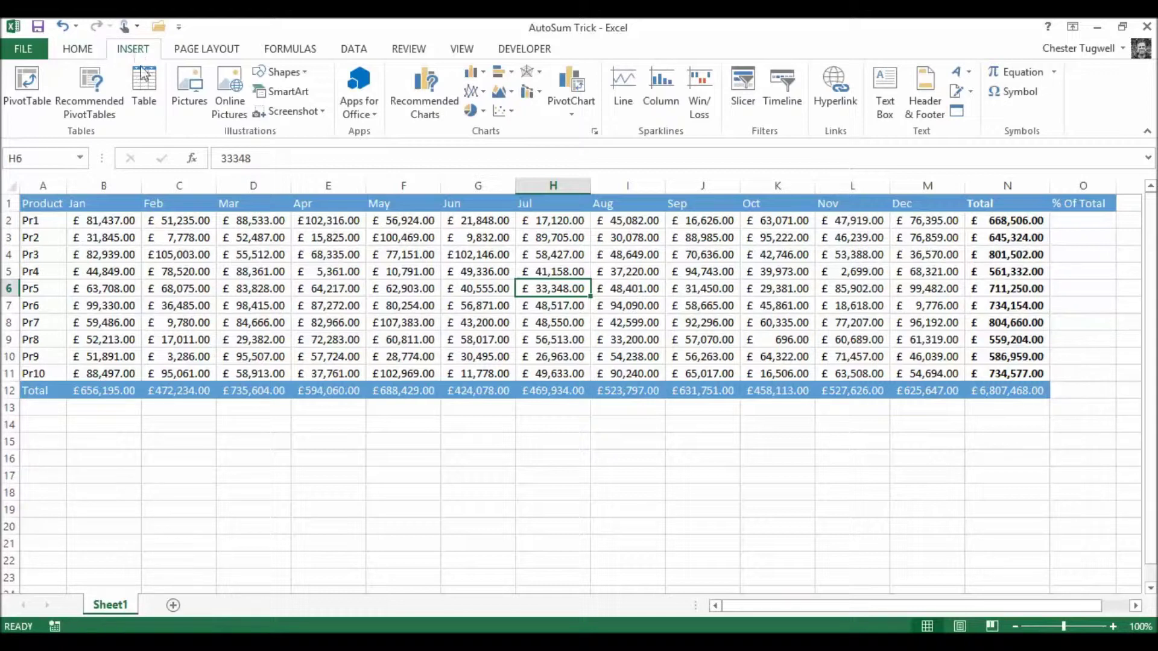
Convert the sales range A1:O12 into an Excel table with headers
click(146, 93)
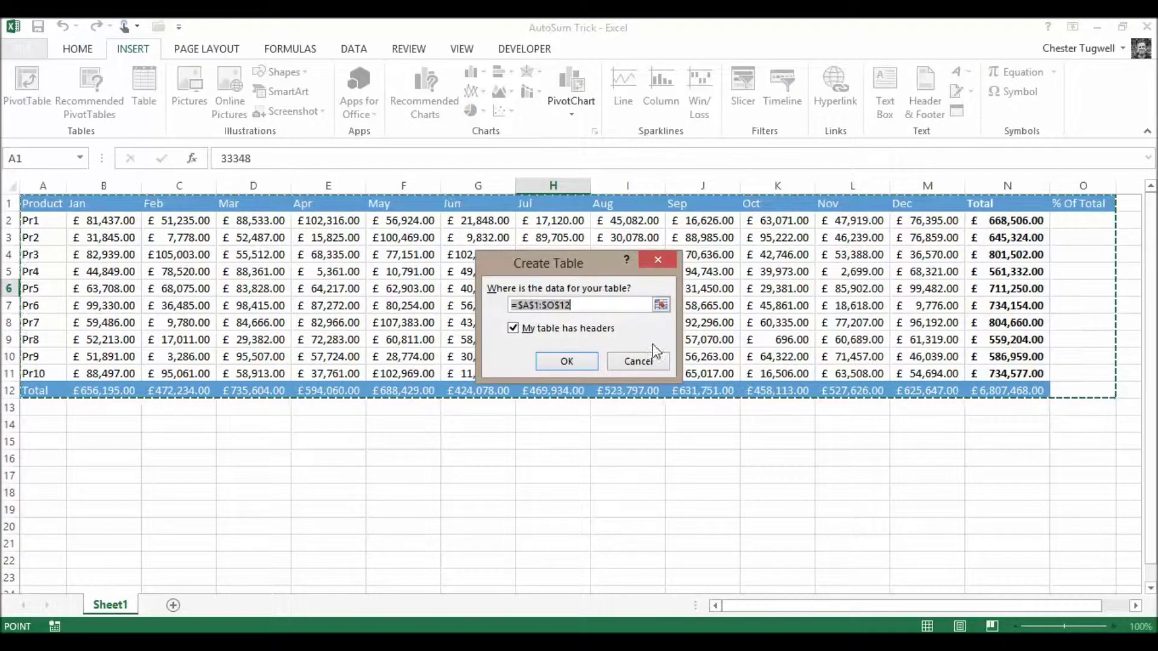
click(560, 363)
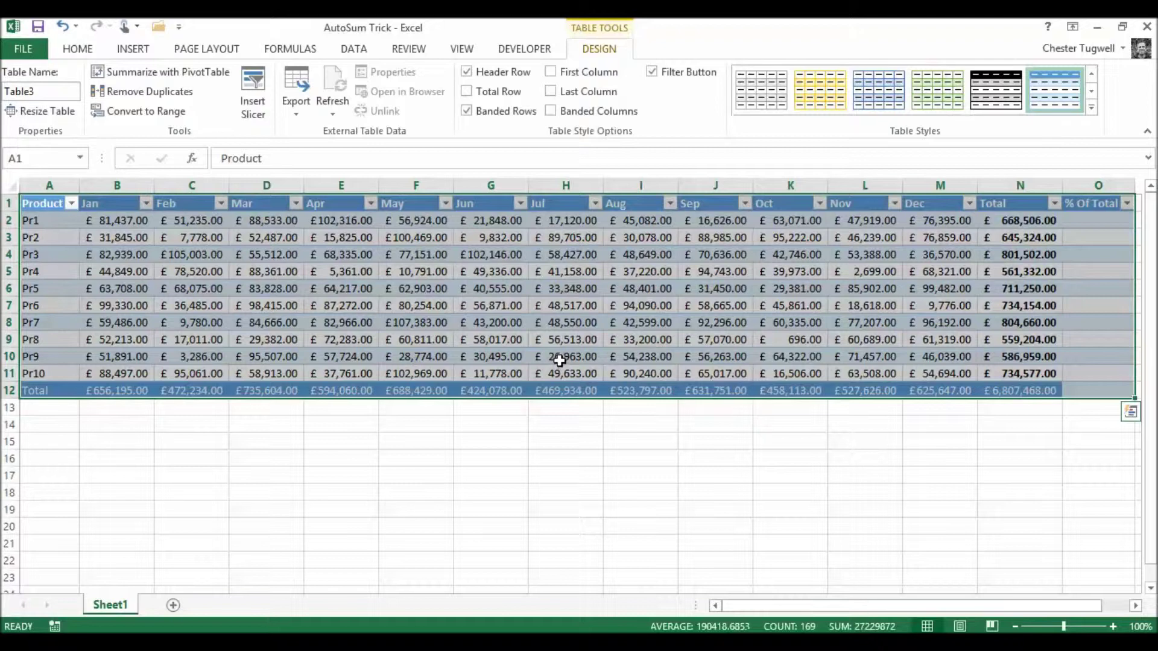
click(1099, 220)
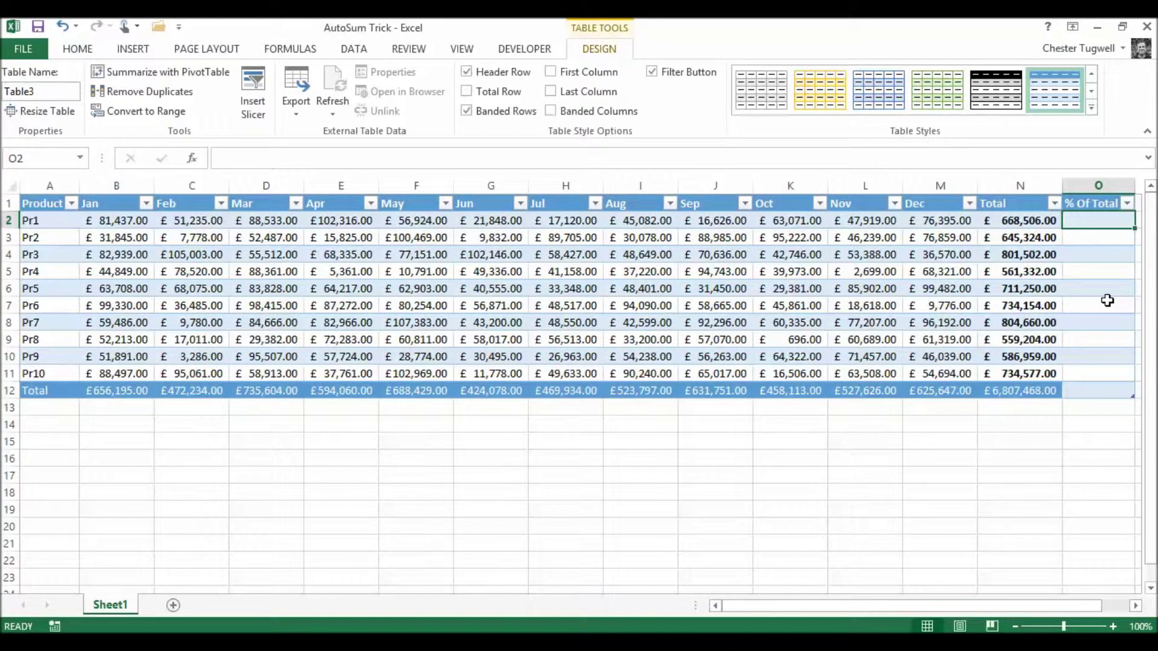
Enter =N2/$N$12 in the table's O2 so the whole column auto-fills
text(=)
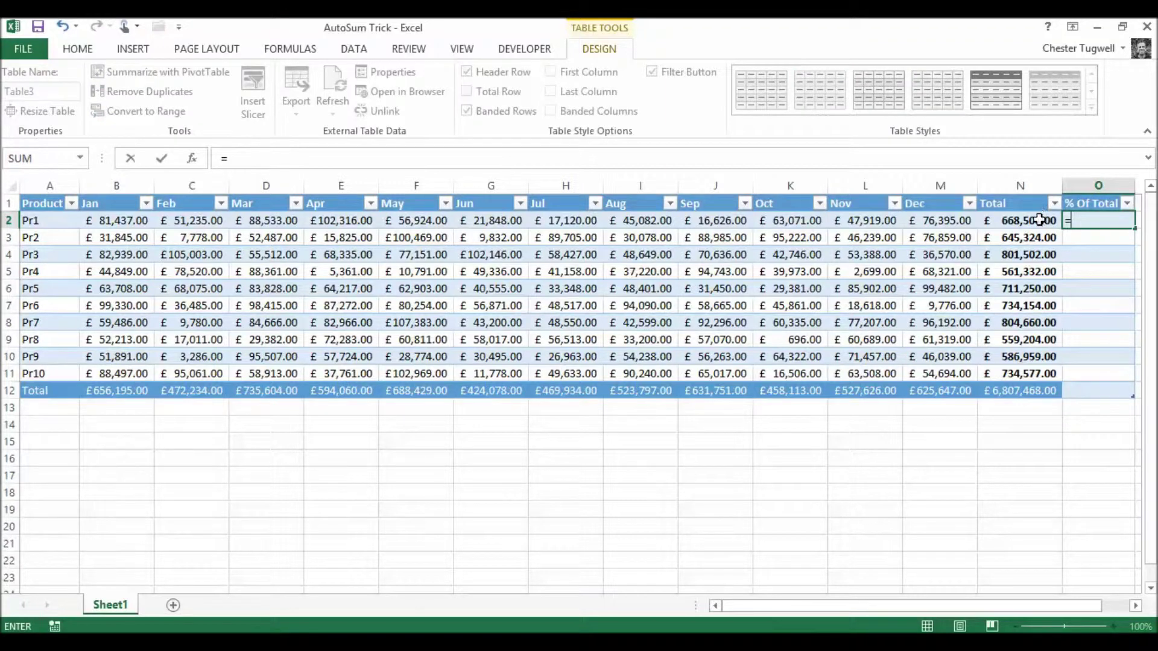
click(1038, 220)
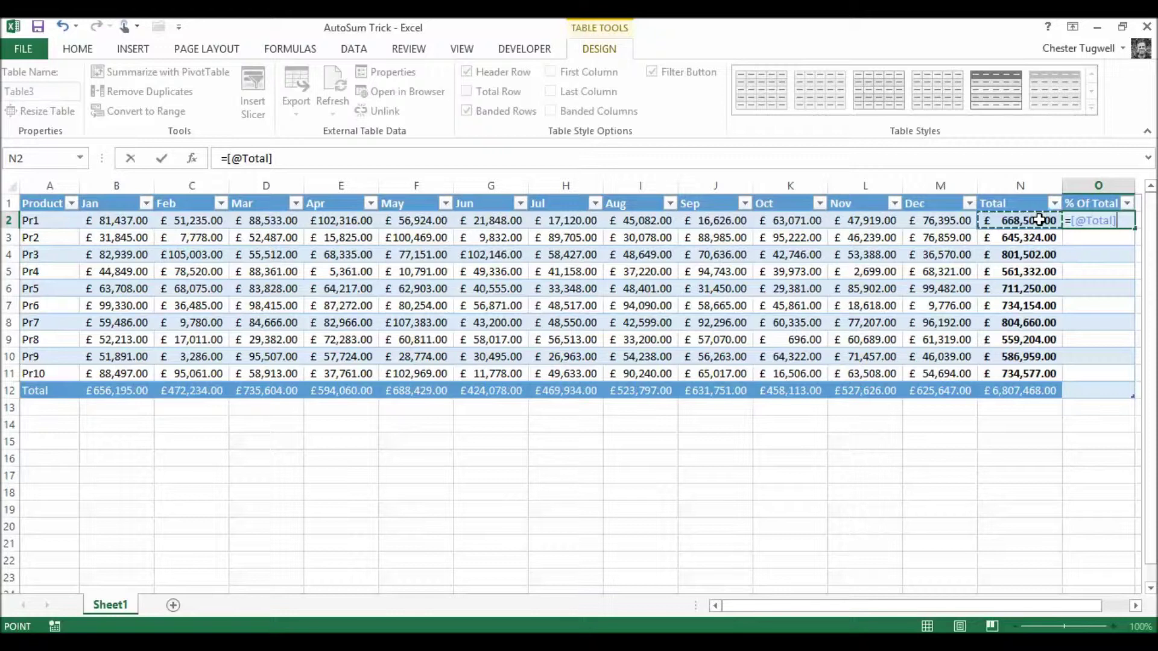
text(/)
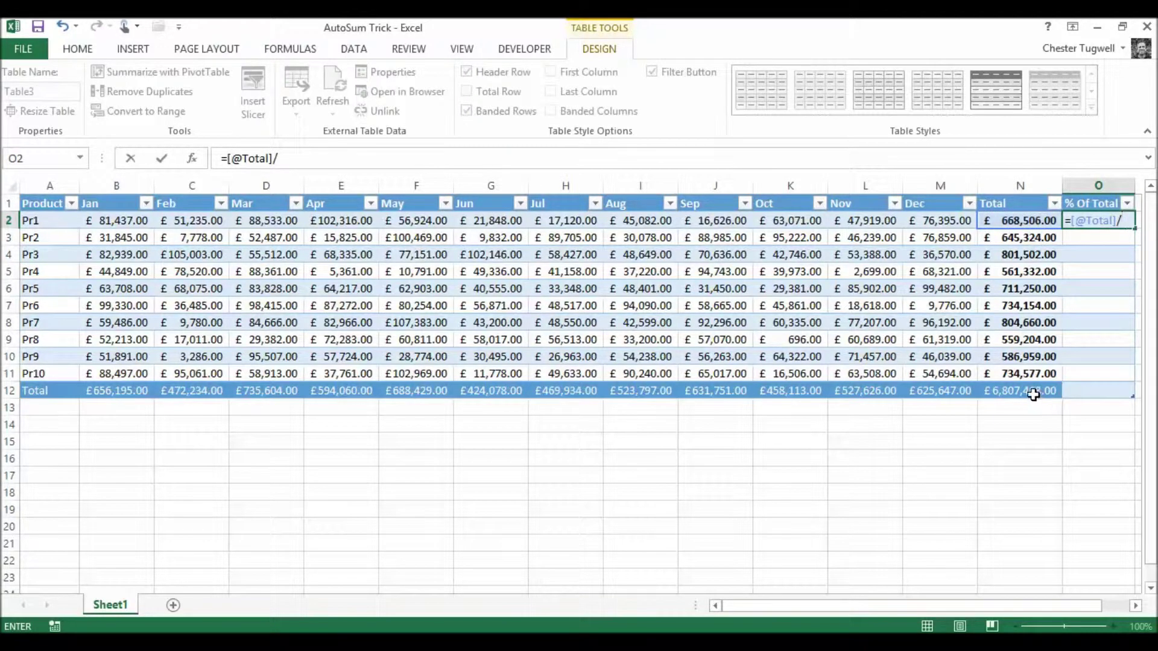
click(1034, 393)
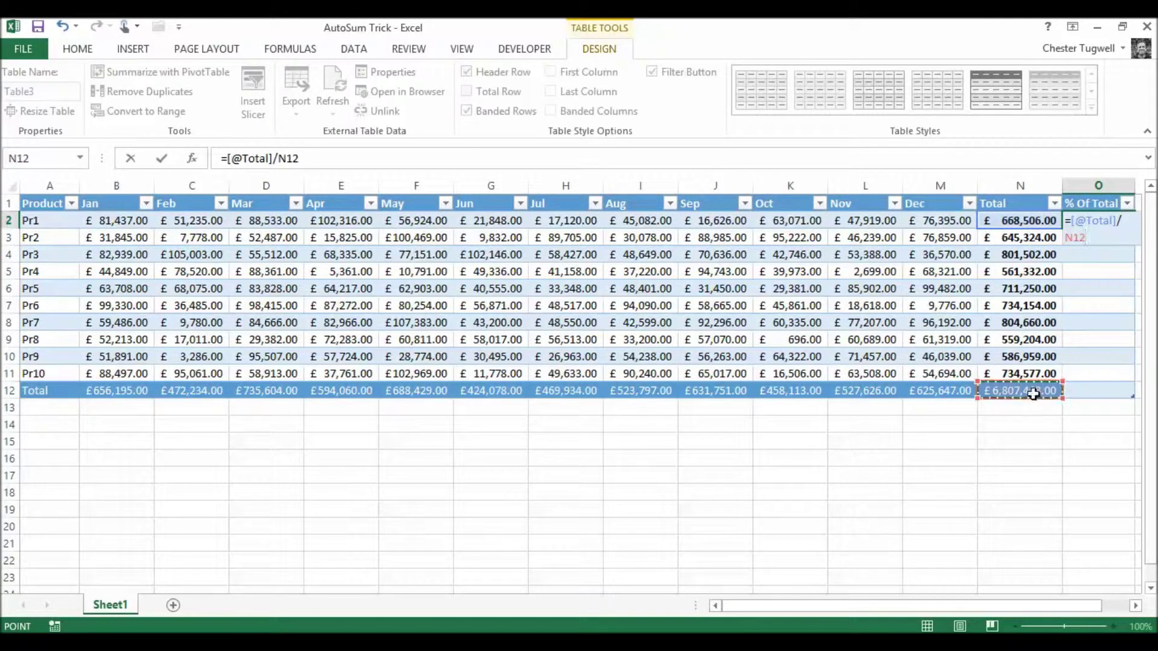
key(F4)
key(ctrl+Return)
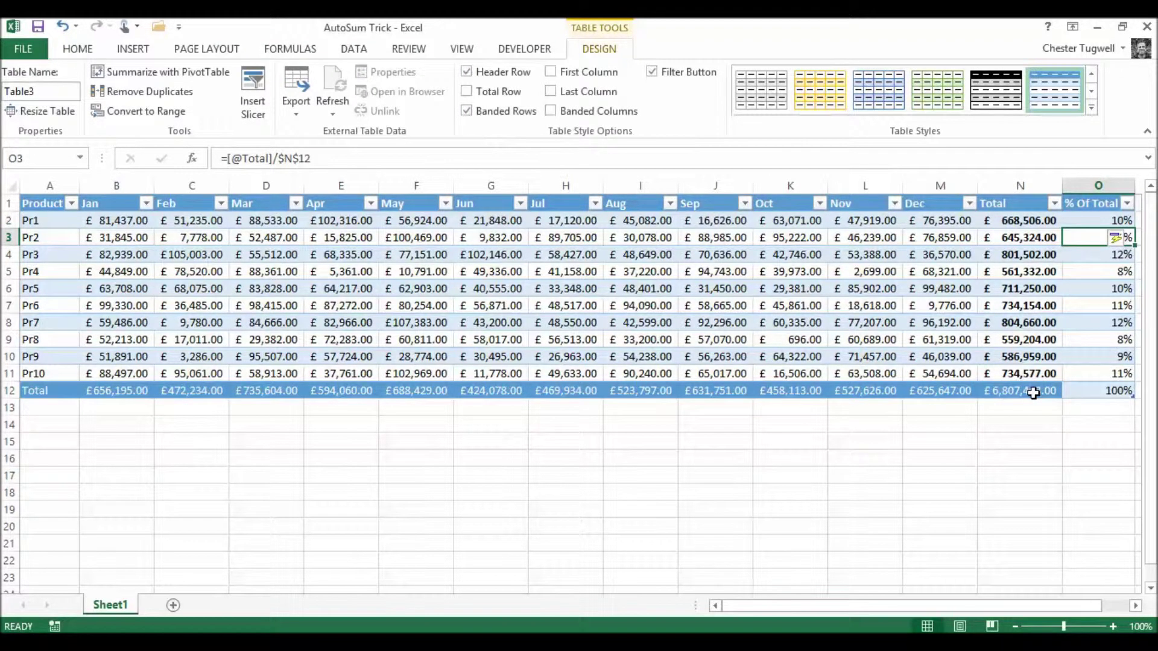